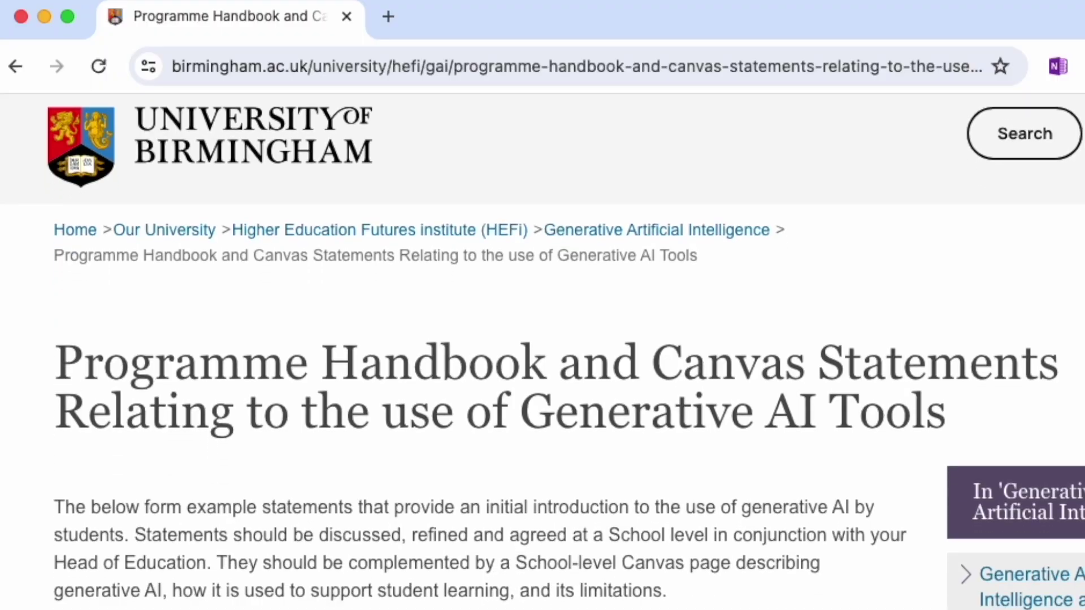
scroll(542, 339, "down", 2)
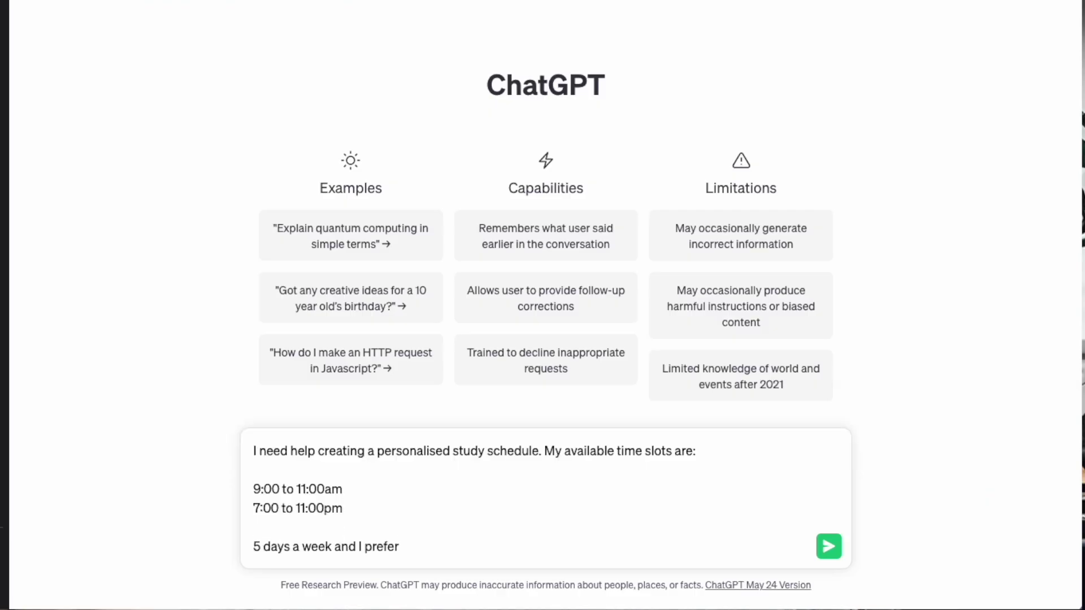
- Ask ChatGPT to generate a study plan that maximises time
type("generate a study plan that maximises my productivity and makes the most of my")
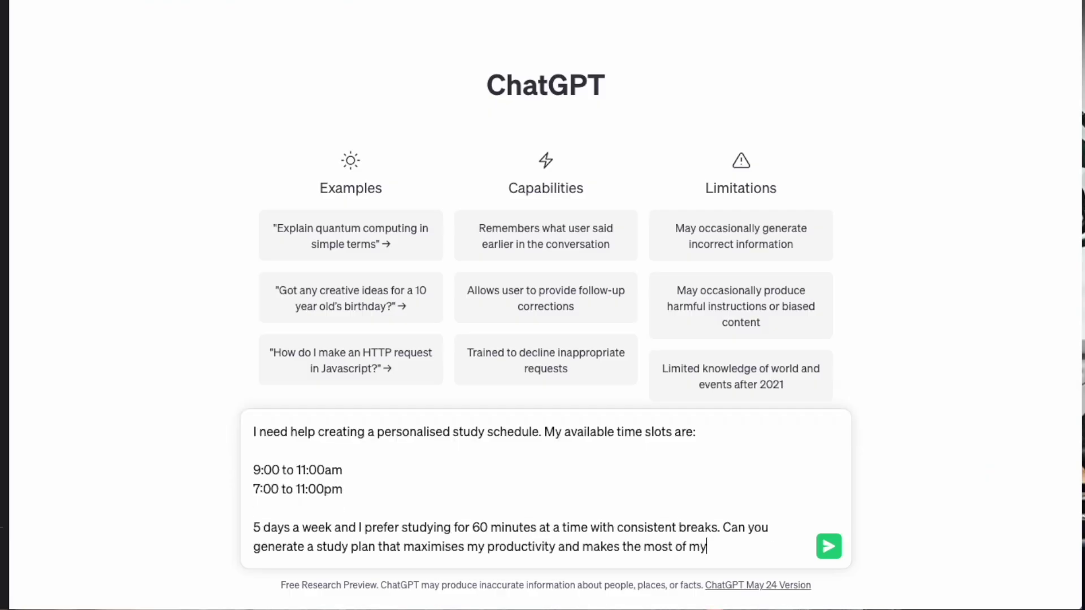
type(" time please.")
key("Return")
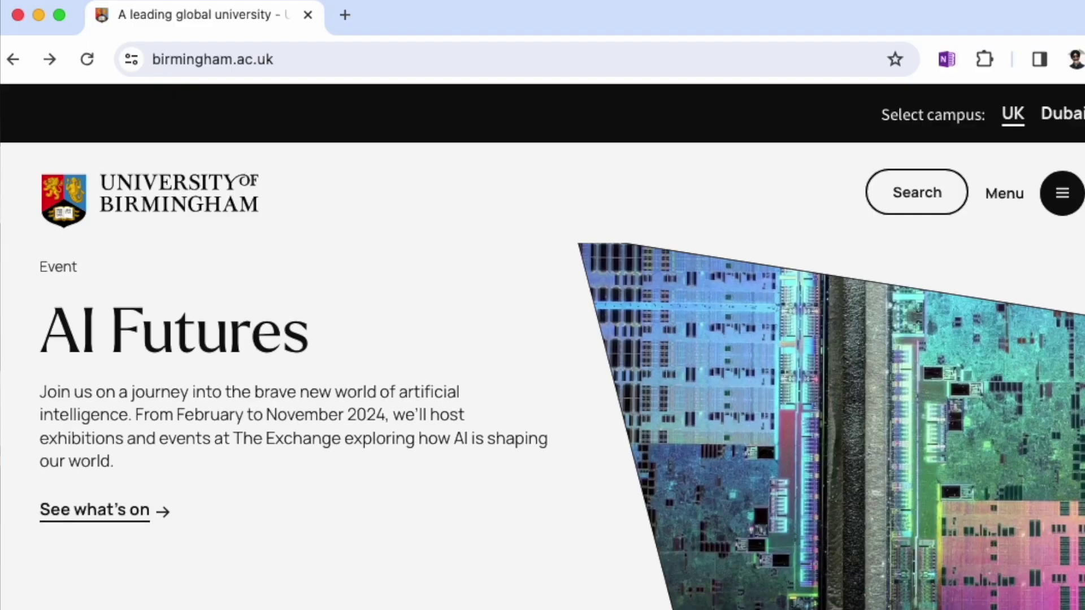
- Type that AI tools like ChatGPT and Gemini are restricted for all assignments and assessments in this module
scroll(542, 395, "down", 3)
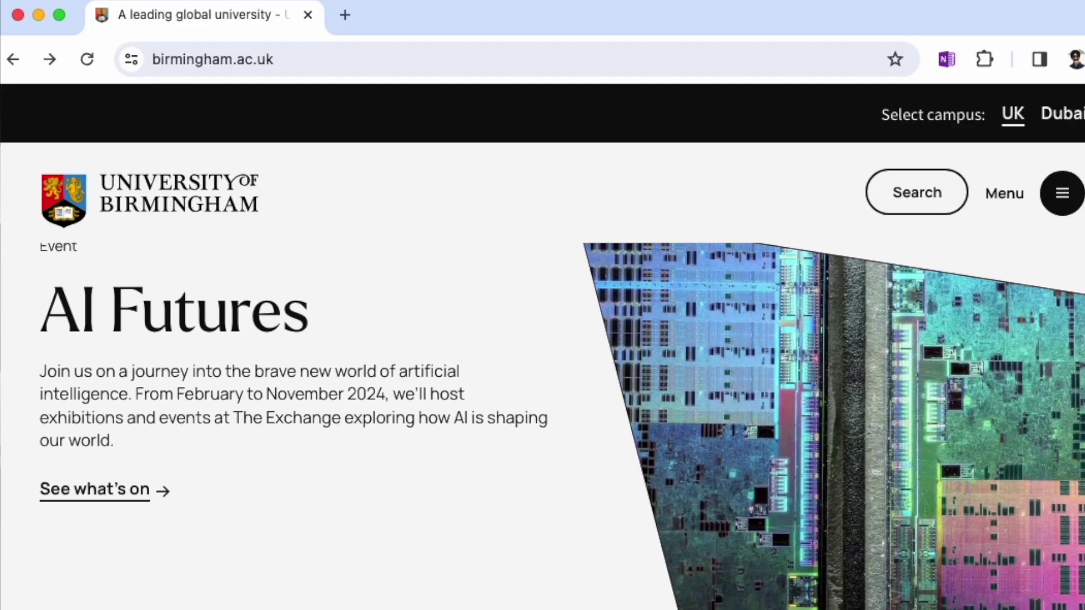
scroll(543, 395, "down", 2)
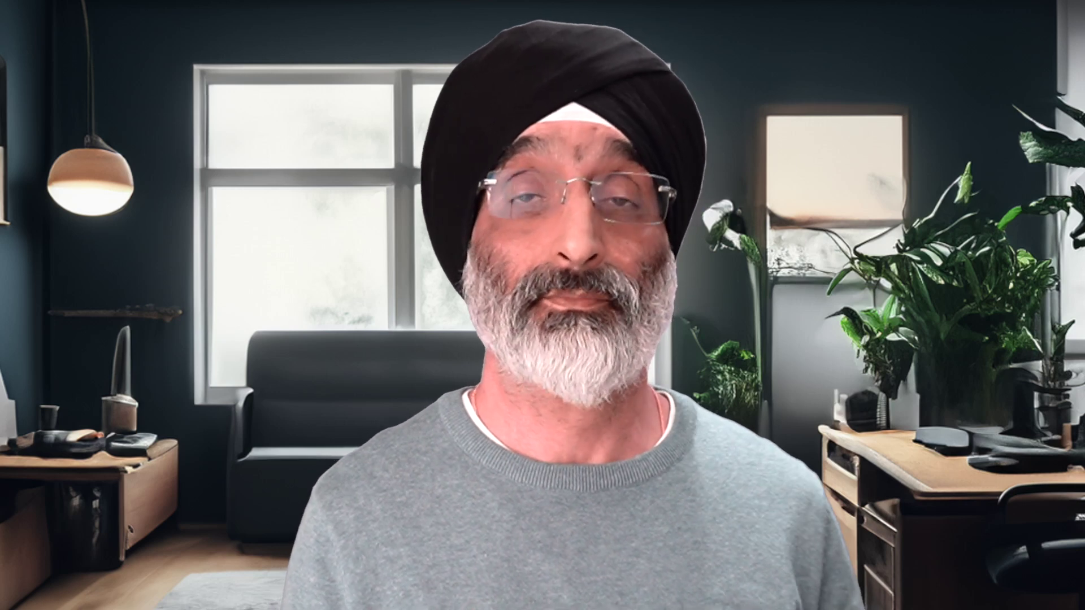
type("With")
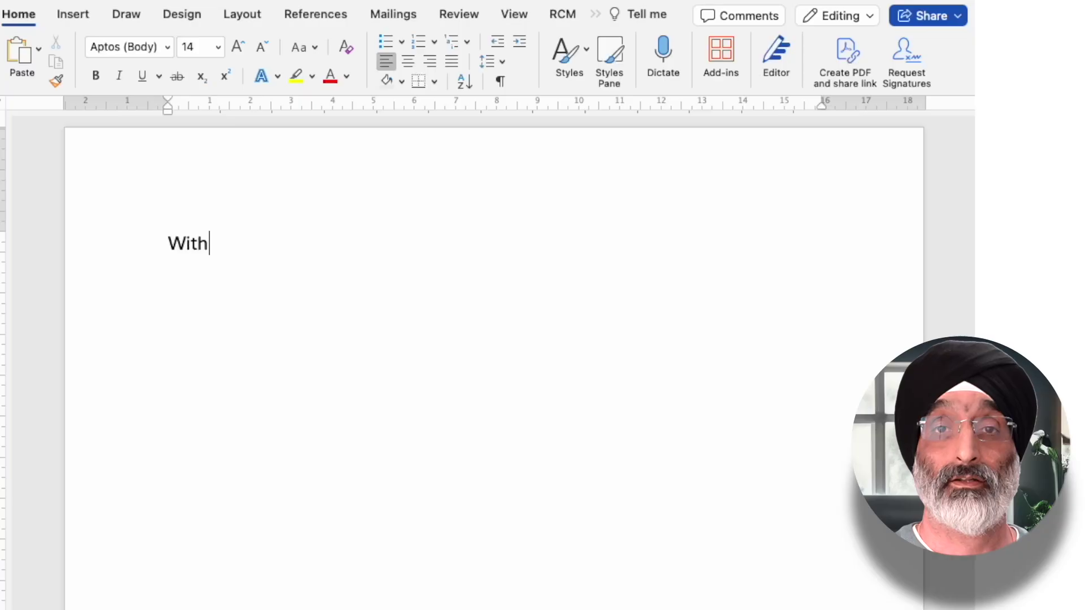
type("in this module the use of Artificial Intelligence tools lik")
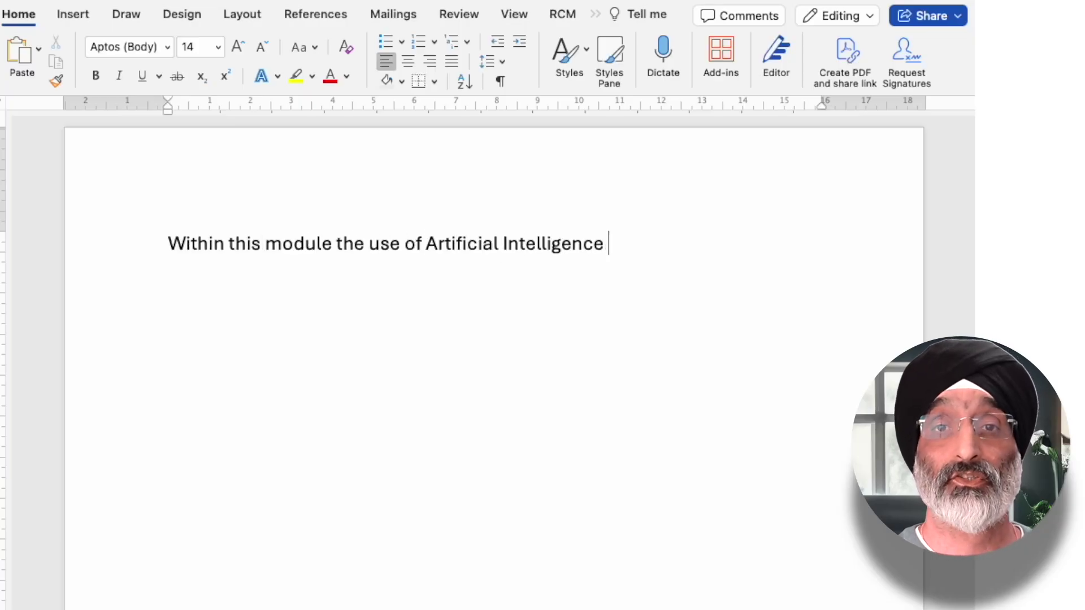
type("e ChatGPT, Gemini, CoPilot or")
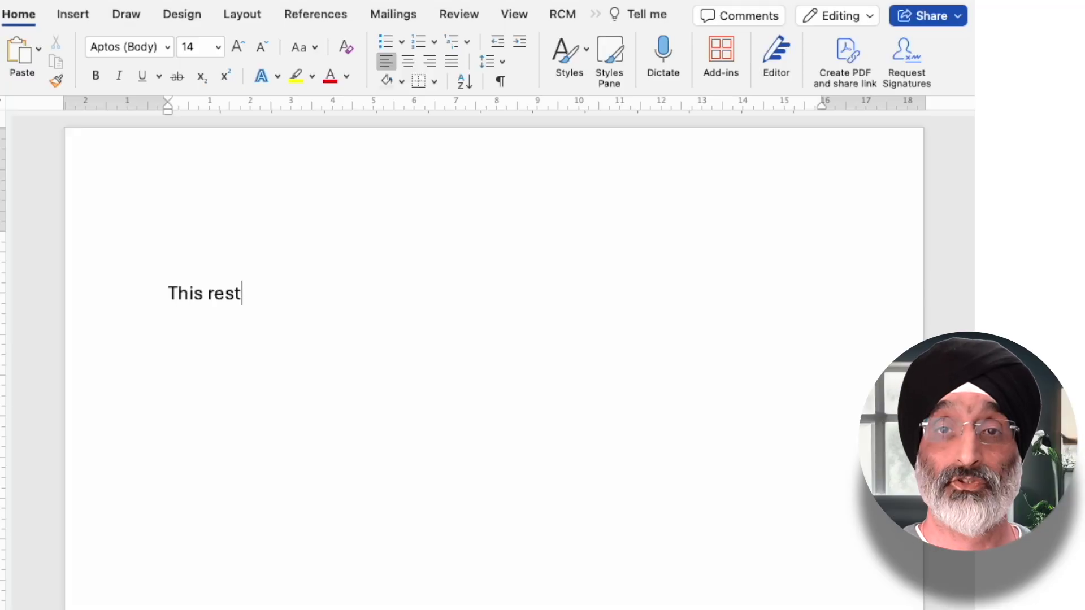
type("riction applies to")
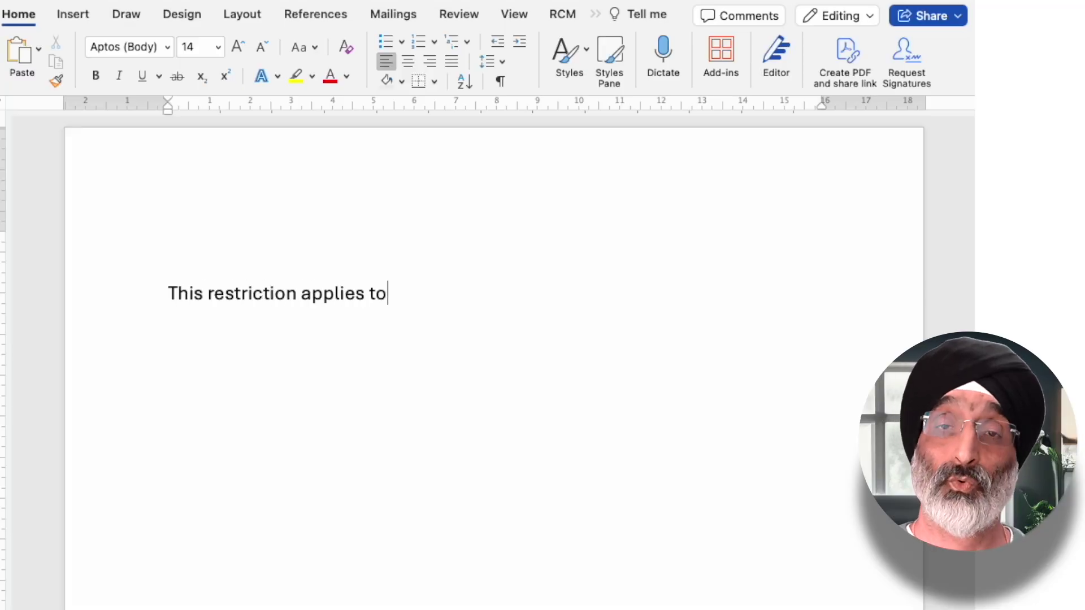
type(" all assignments and assessments contributing to your overall module mark")
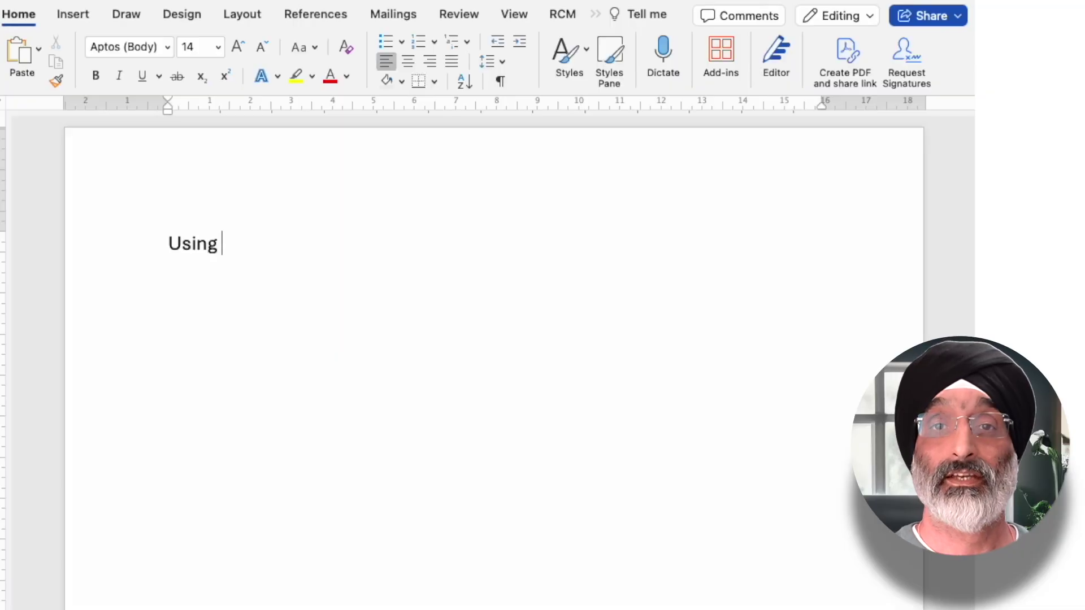
- Warn that AI use breaches the University's integrity codes, then add bold 'Link:' with 'Academic Integrity Processes'
type("our assignments and assessments for")
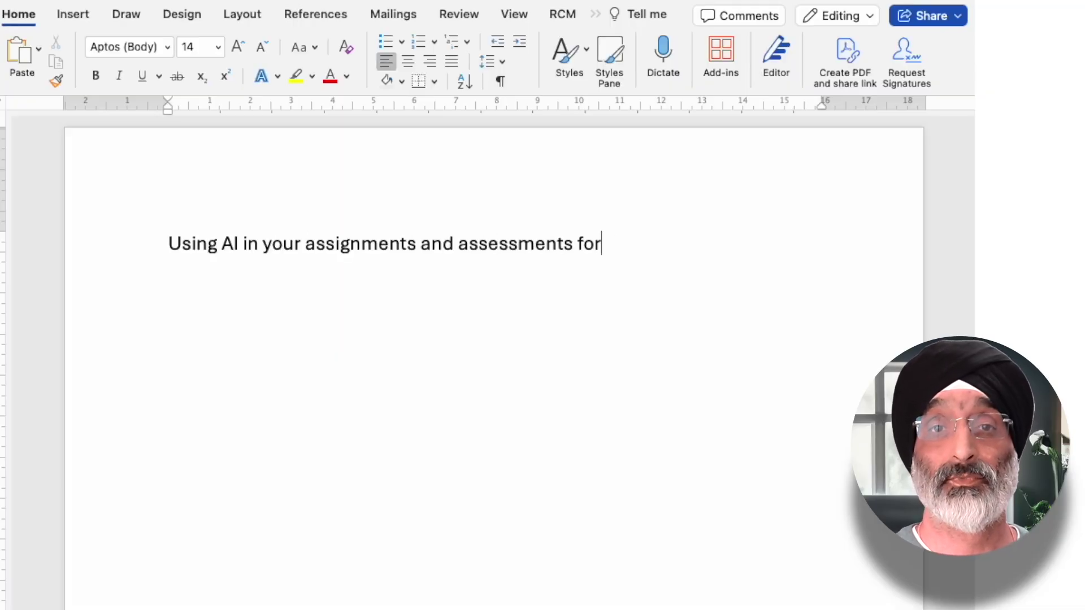
type(" this module will result in a breach o")
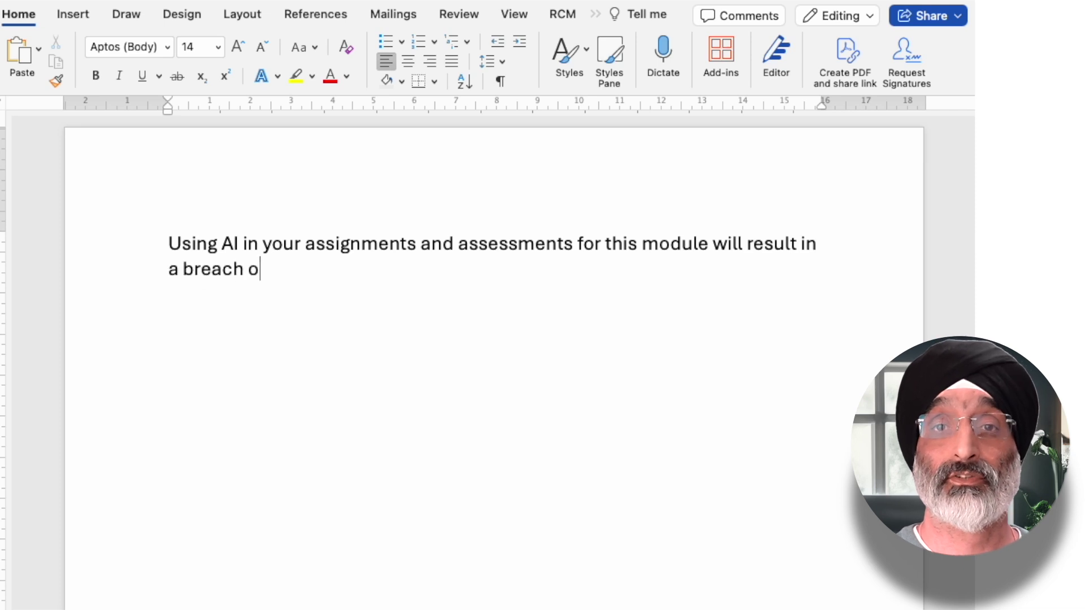
type("f the University's Codes of Academic ")
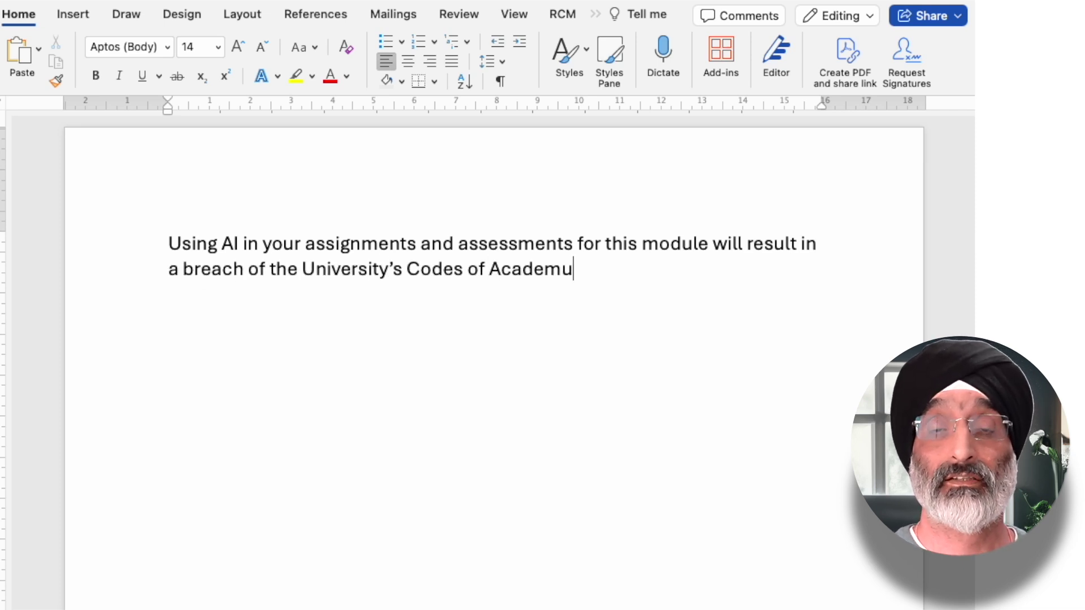
type("Integrity, potentially ")
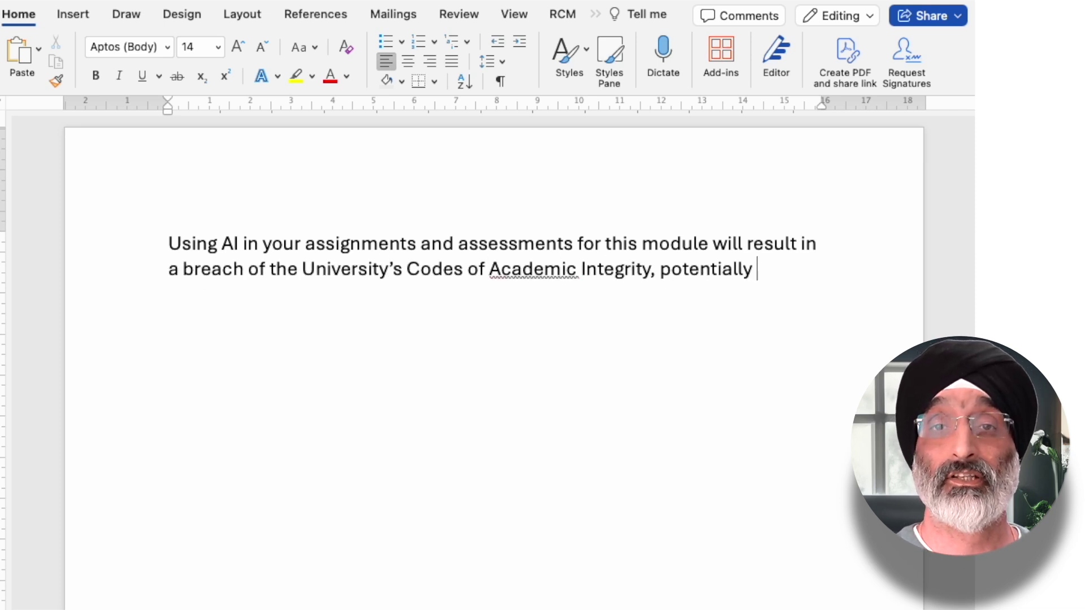
type("impacting your future academic studies")
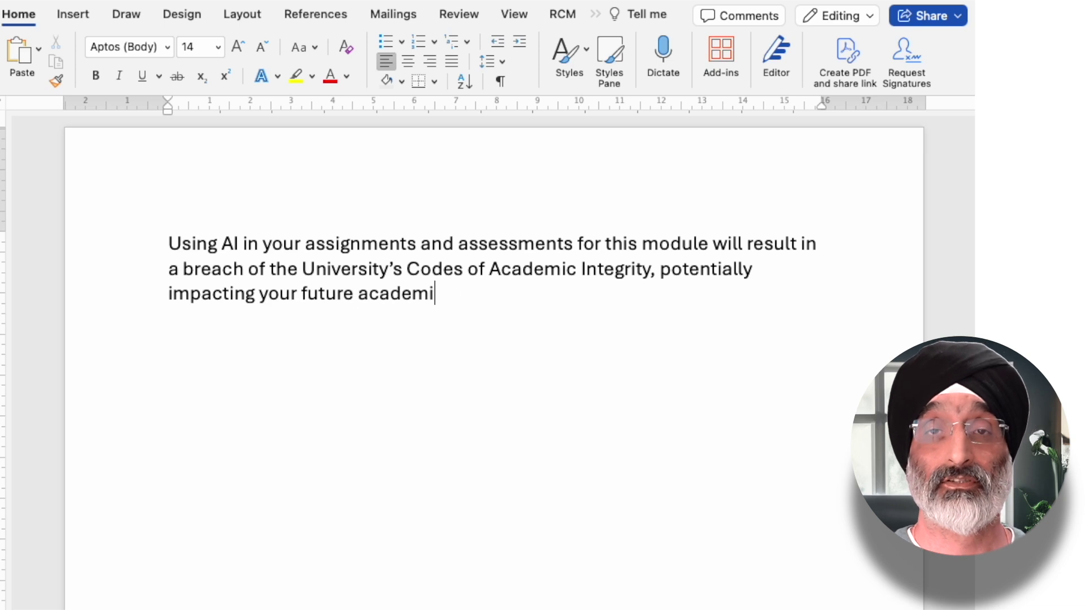
key("super+b")
type("Link:")
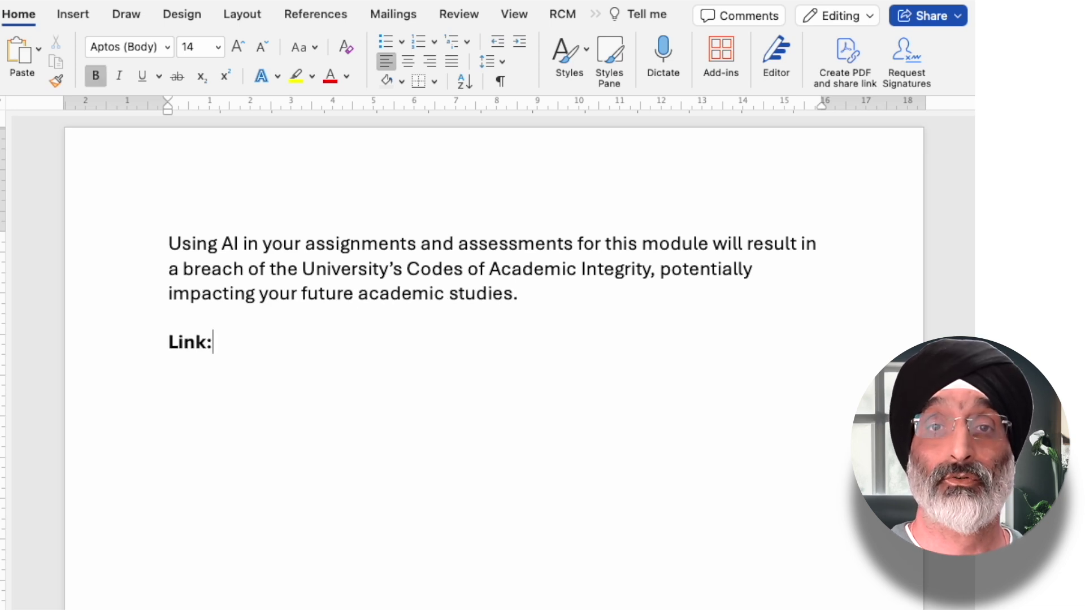
key("super+b")
type("Academic Integrity")
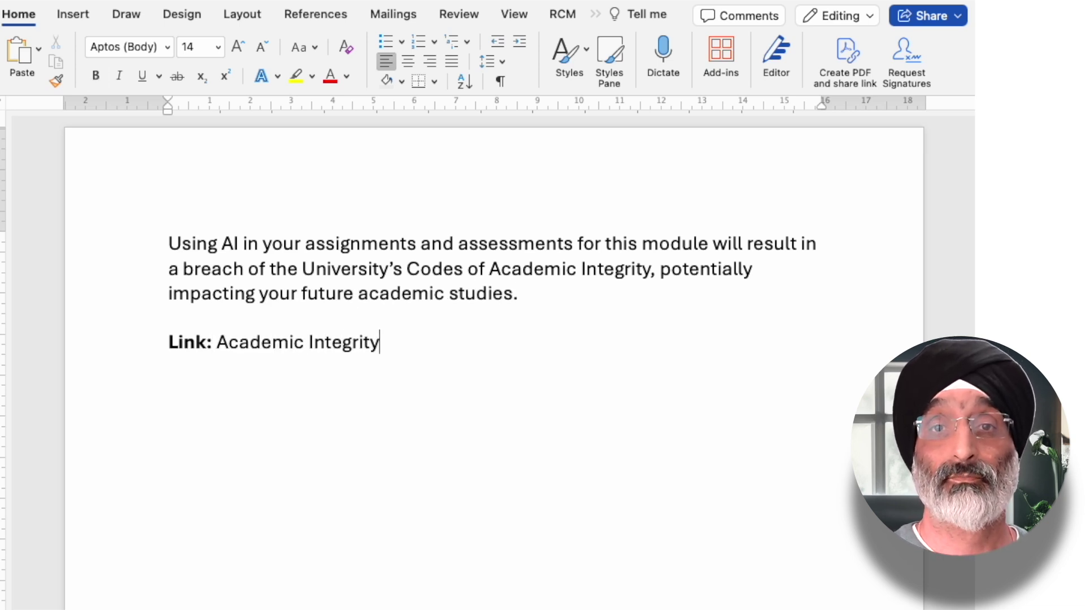
type(" Processes")
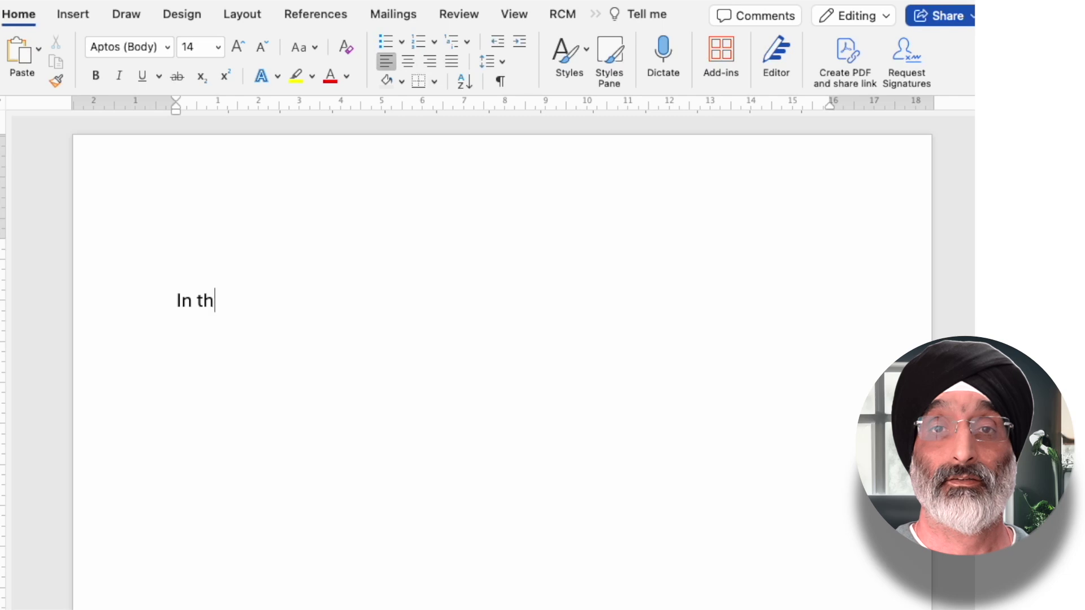
- Say Generative AI may support learning, then bullet research, information retrieval, outlining and fine-tuning research questions
type("is module you can use ")
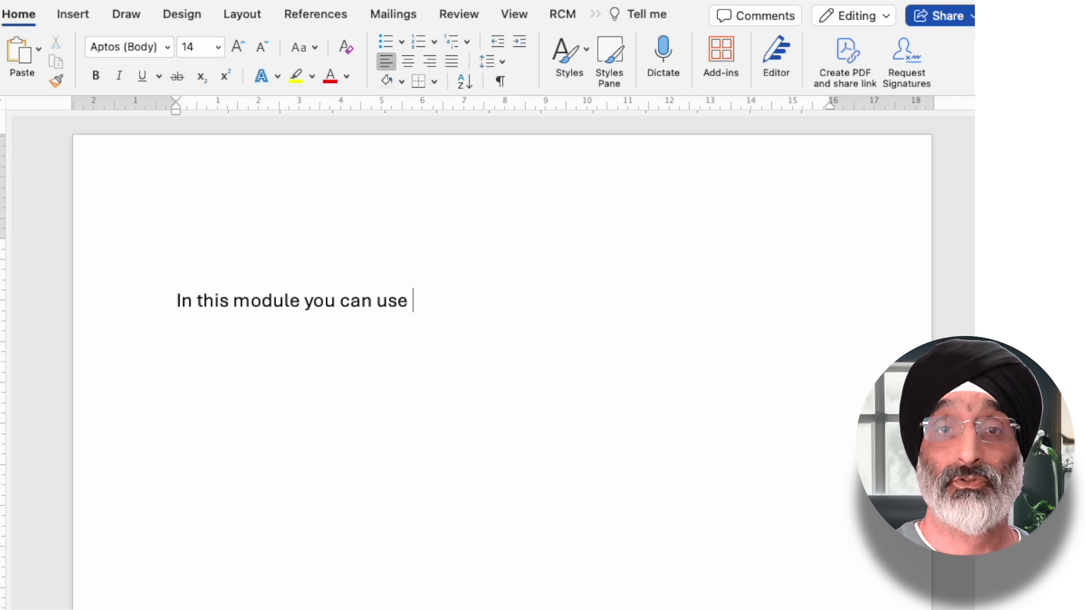
type("Generative AI to develop learning. ")
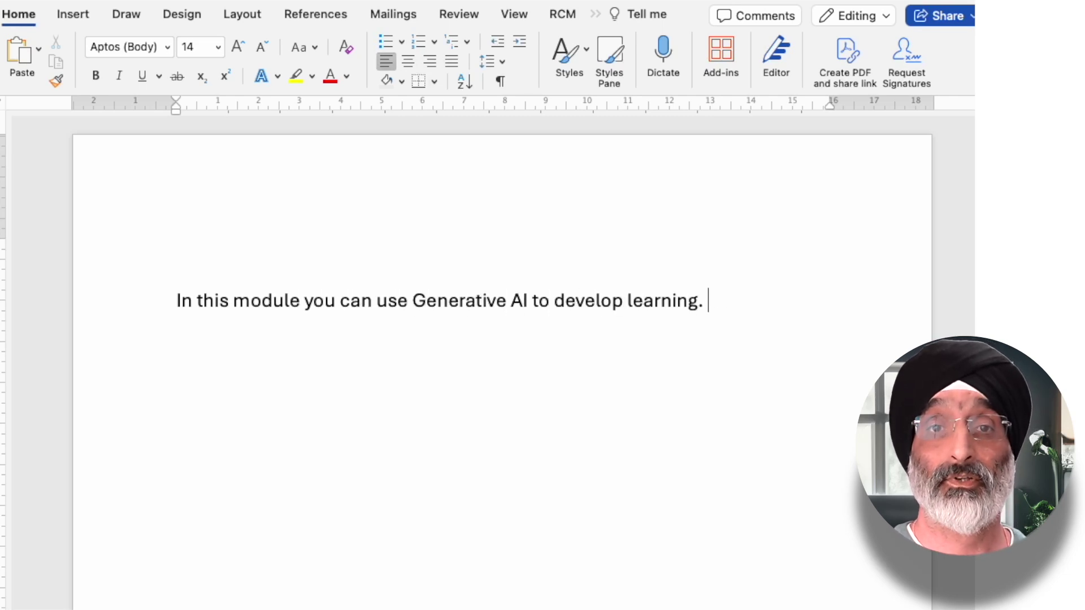
type("You can use AI in the following activities:")
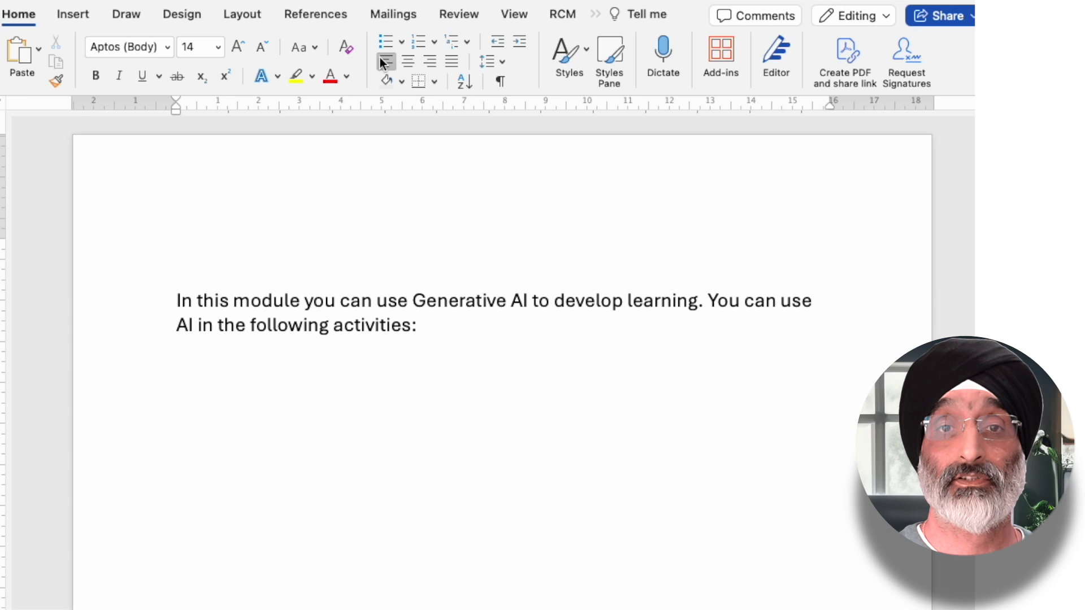
left_click(386, 41)
type("E")
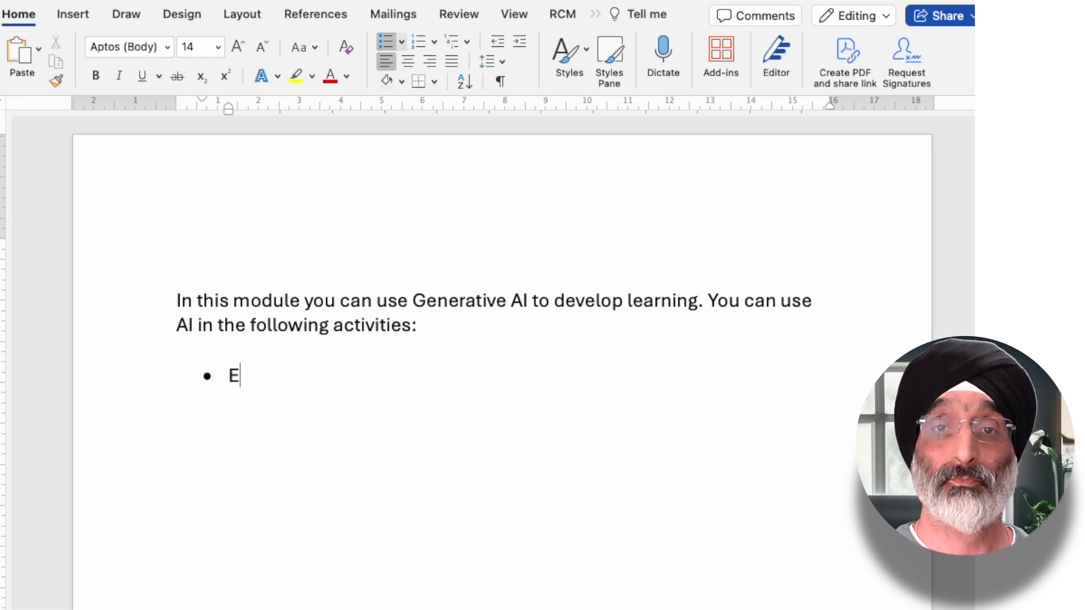
type("xploring and honing your ideas throu")
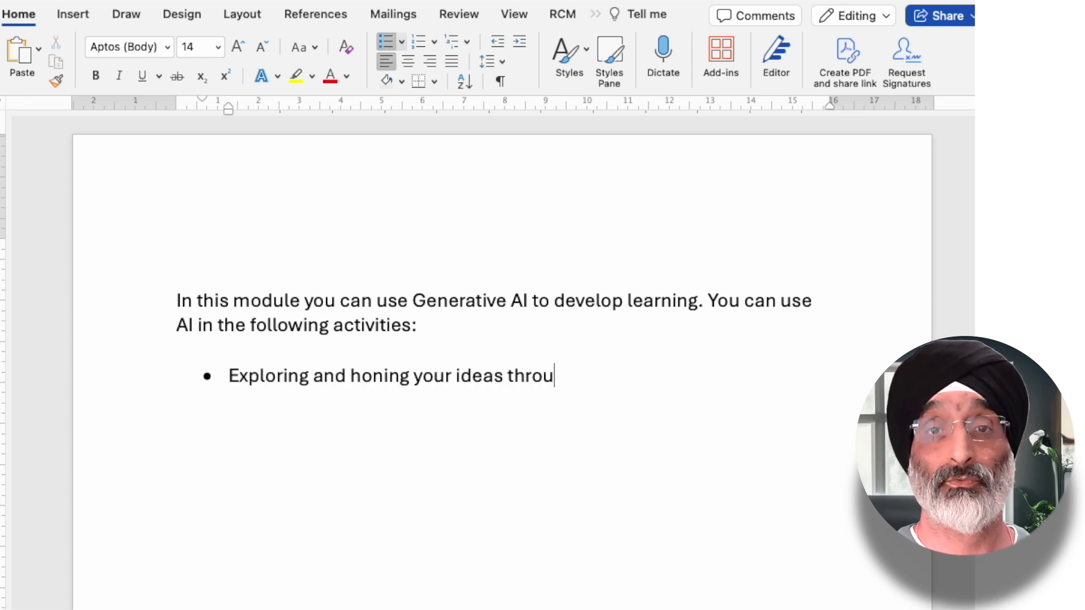
type("gh research. Co")
type("nducting in")
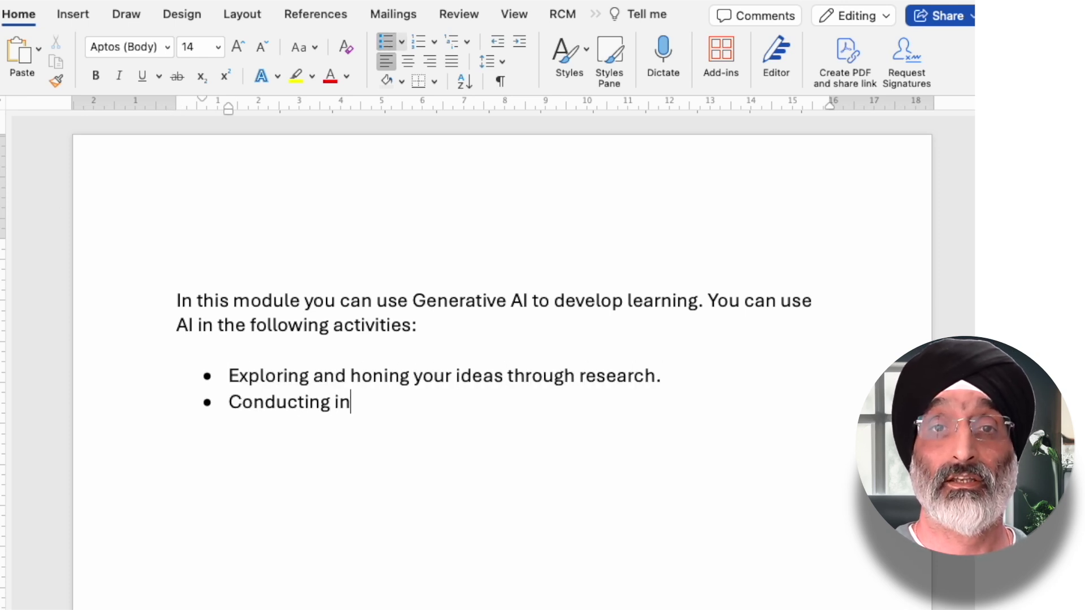
type("formation retrieval or background investigations.")
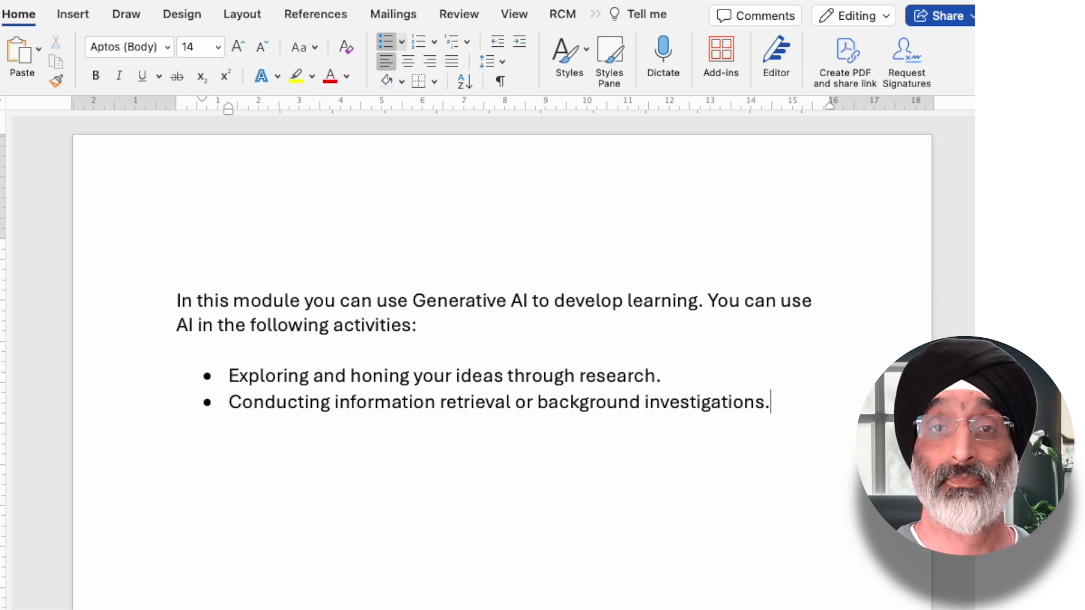
key("Return")
type("Creating a")
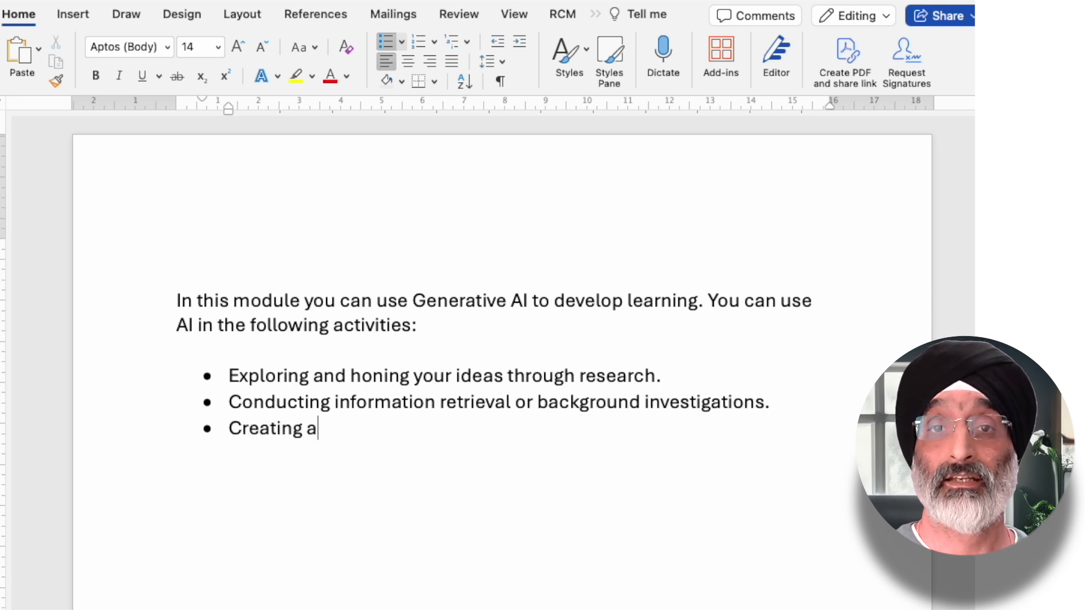
type("n outline to structure or su")
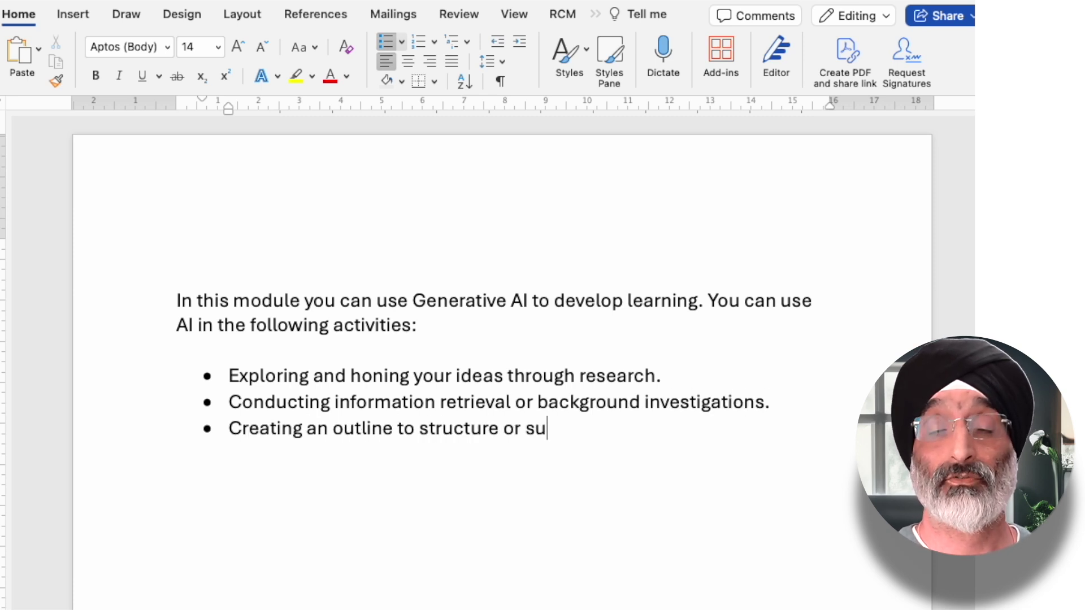
type("mmarise your ideas. Fine-tuning research questions. Ver")
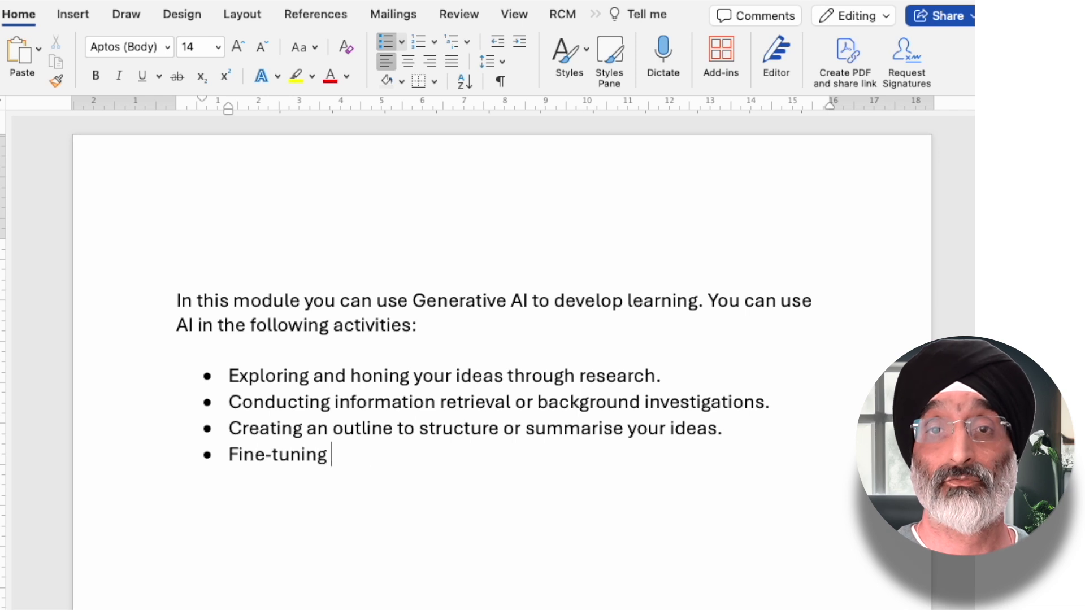
type("ifying spelling and grammar accuracy")
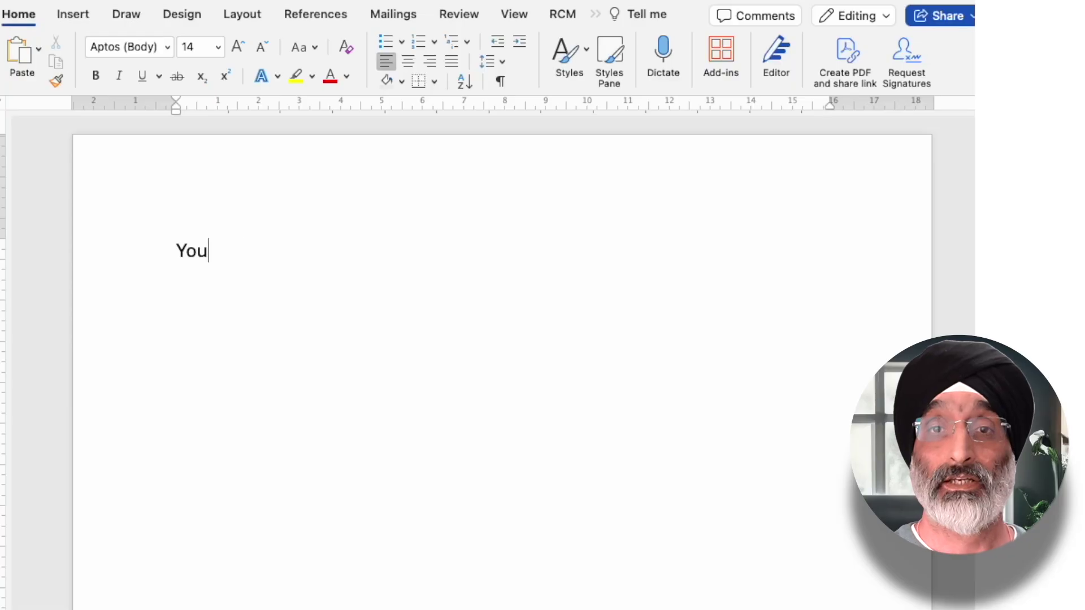
- State AI-produced work can't be submitted as original, must be cited, and needs an explanatory commentary
type("cannot submit any work produced by an AI")
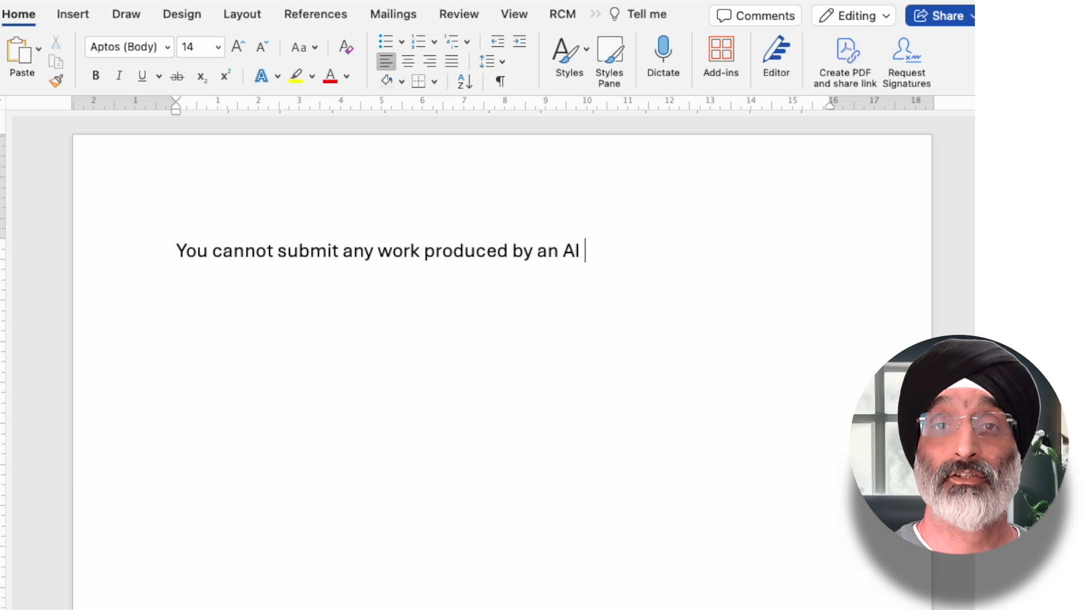
type("tool as your original work")
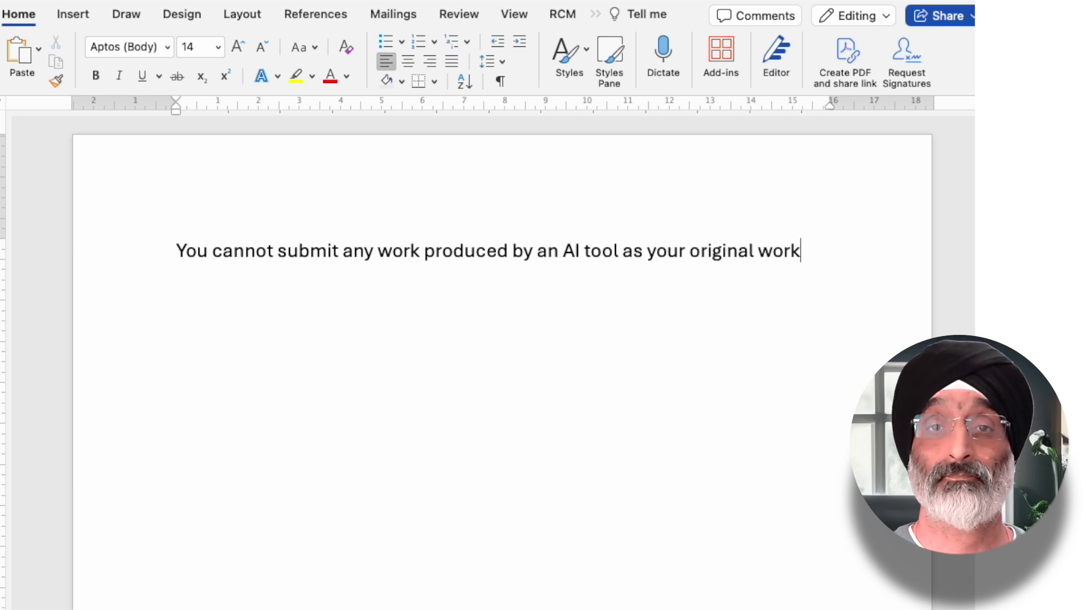
type(". If you use material generate")
type("d by an AI program, it must be ")
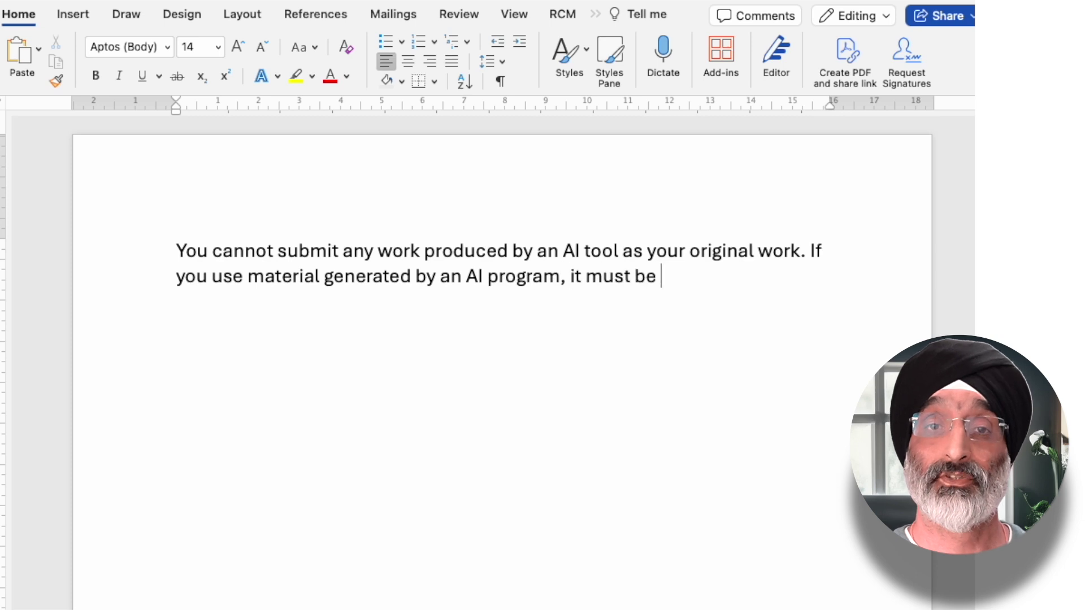
type("cited, the same as other referenced materia")
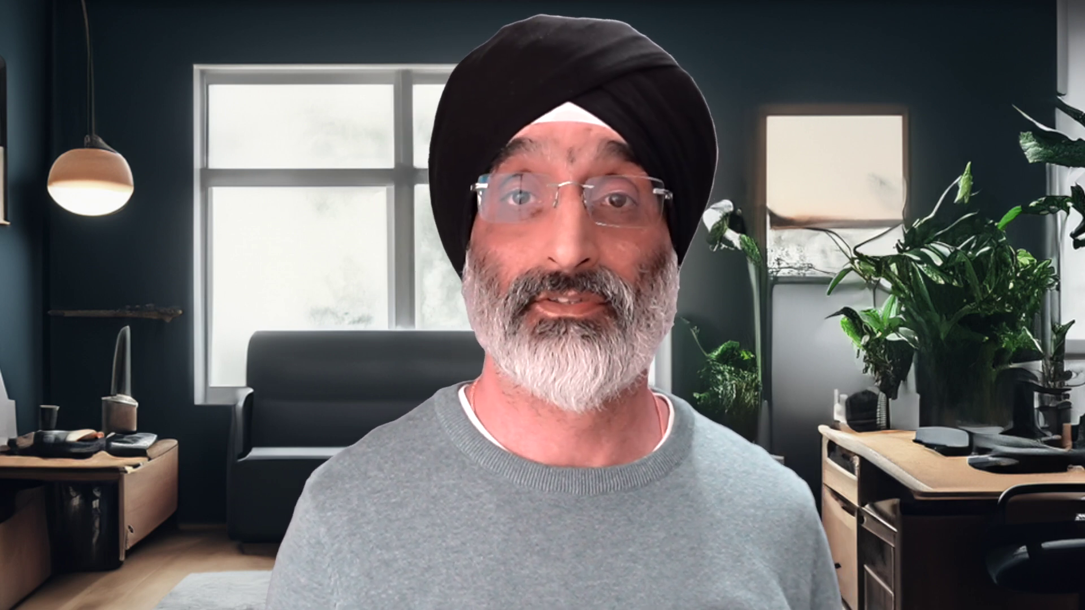
type("Additionally, alongside ")
type("your assi")
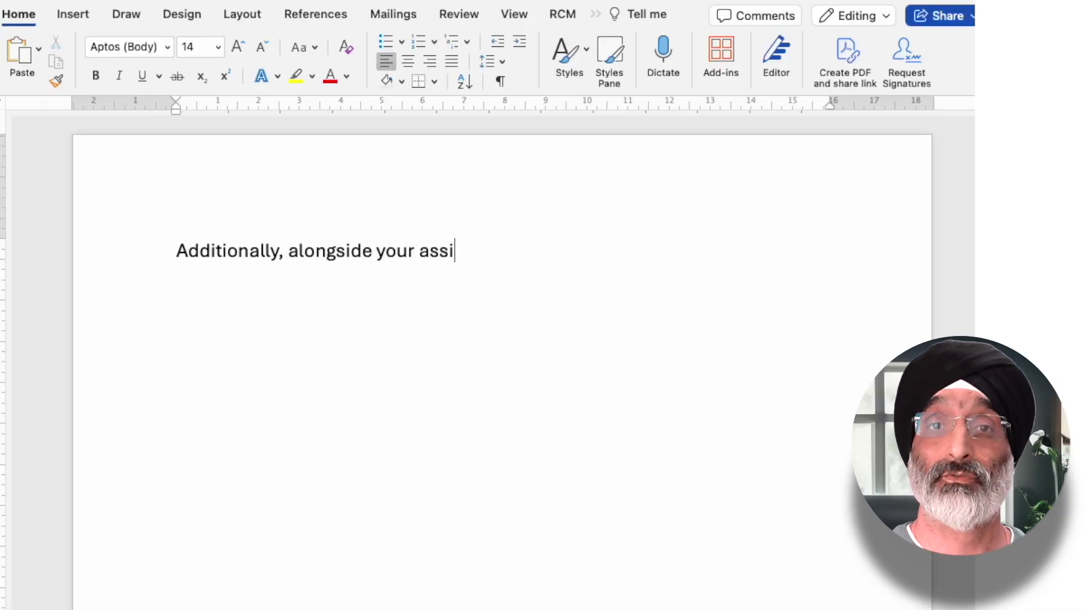
type("gnment, you must provide a commentary")
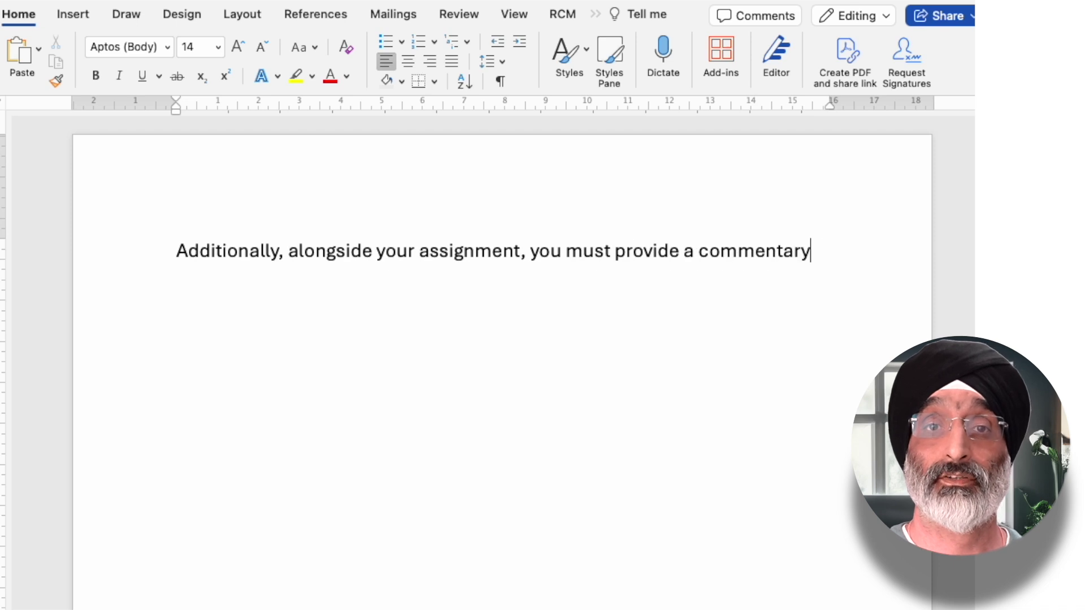
type(" explaining the role of Generative AI in")
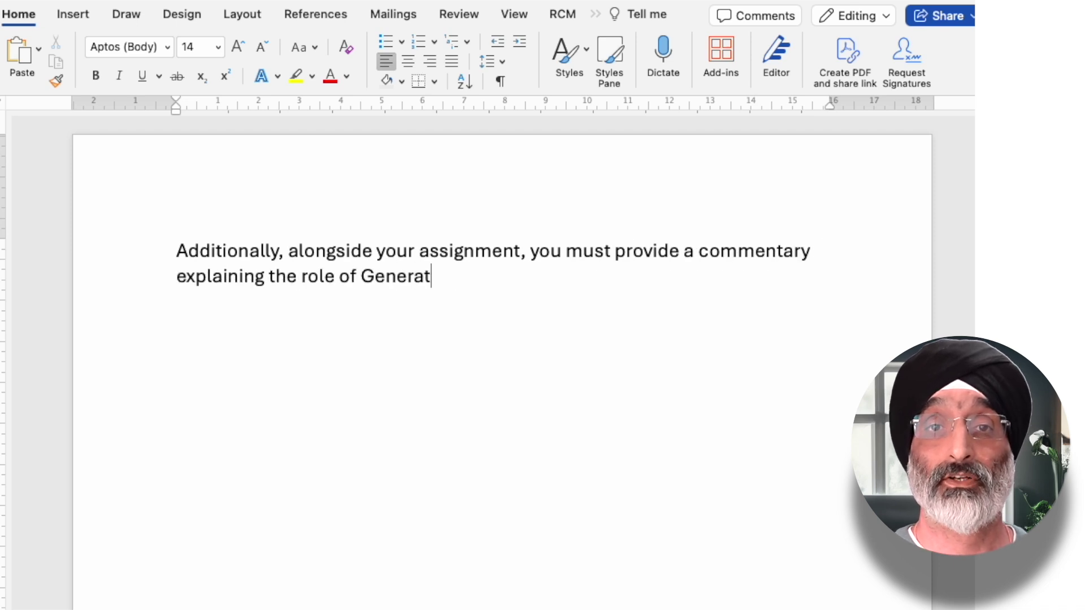
type(" creating your submission.")
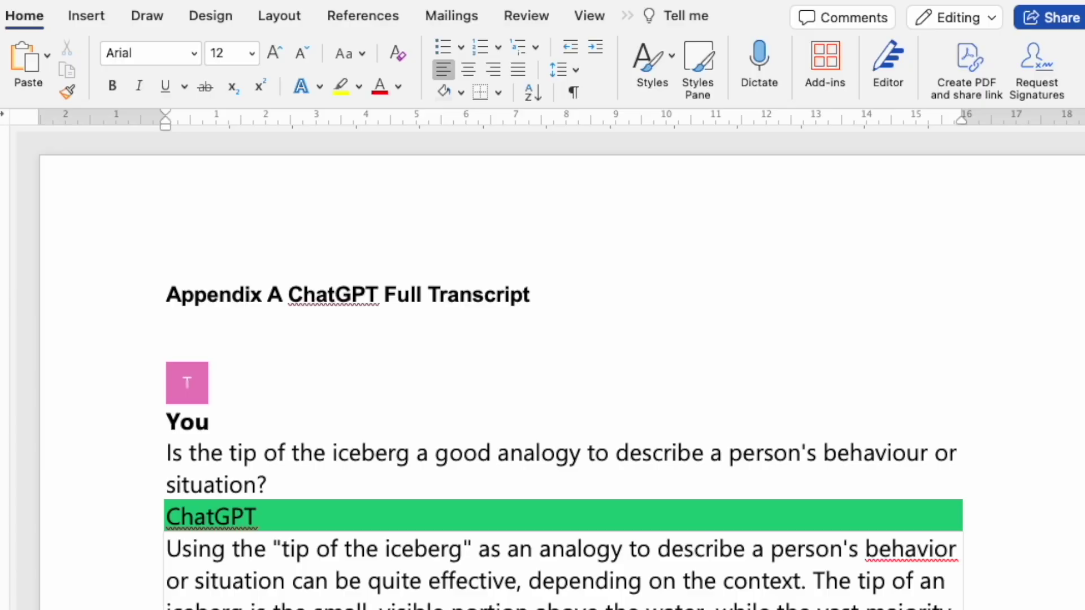
scroll(561, 359, "down", 5)
scroll(567, 370, "down", 10)
scroll(566, 370, "down", 8)
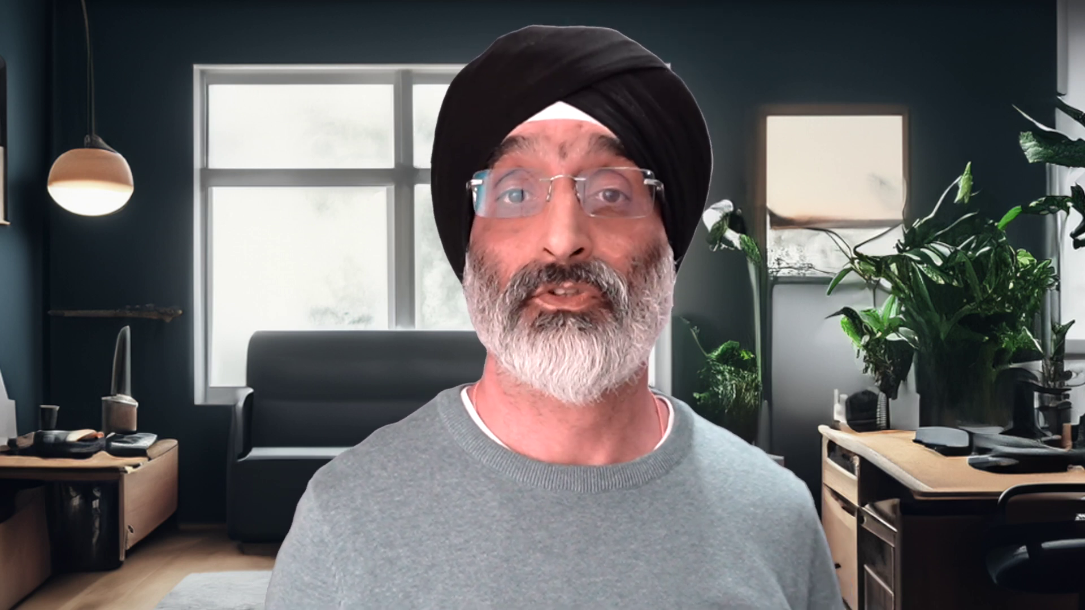
- Type 'Make a clear statement if you ave not used AI tools.'
type("Make a clear statement if you a")
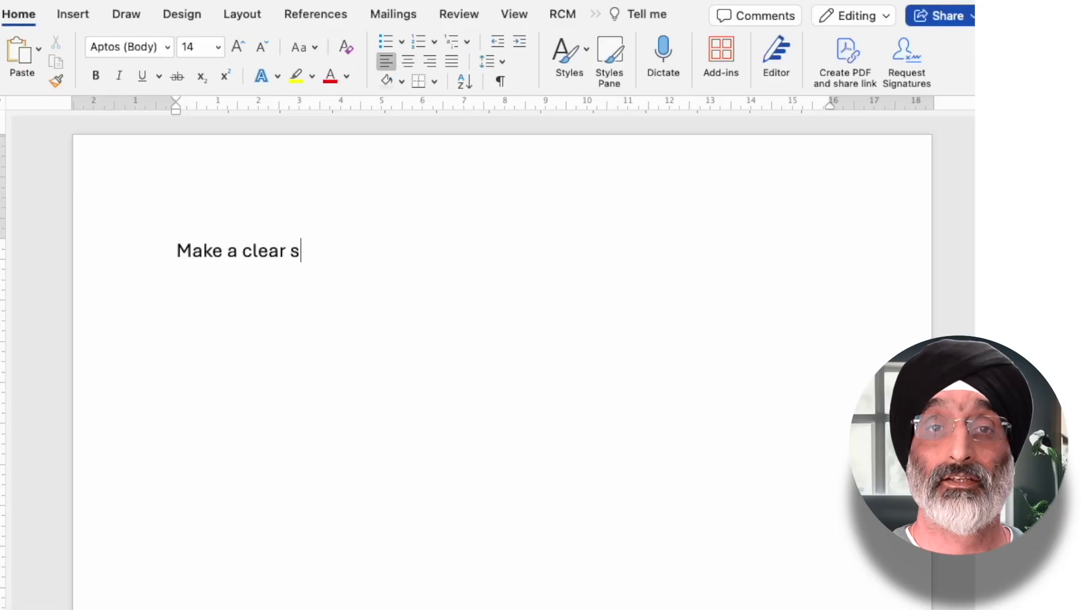
type("ve not used AI tools.")
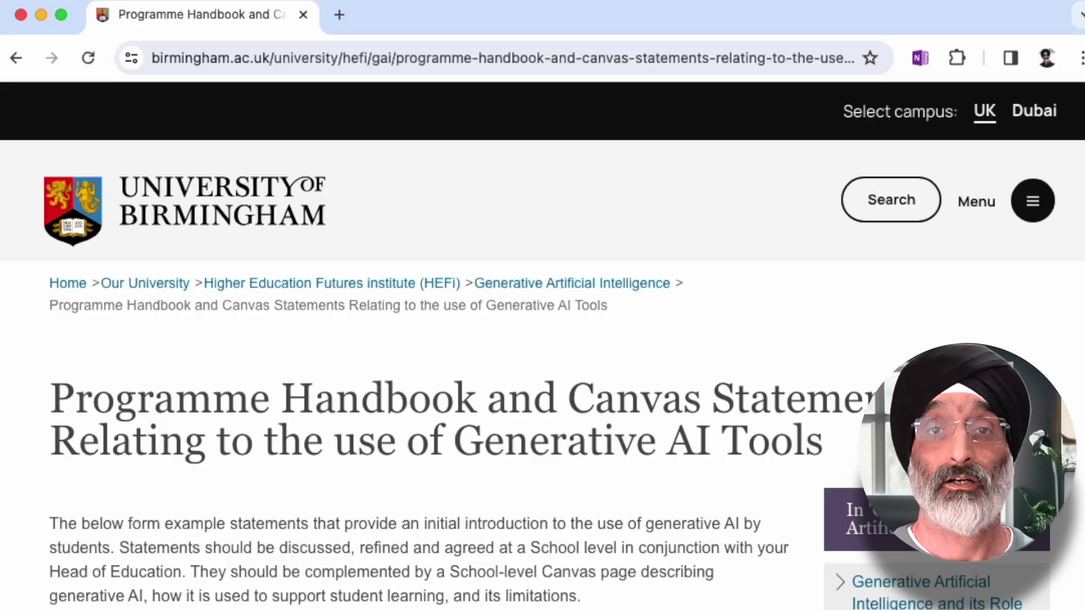
- Scroll Birmingham's Programme Handbook and Canvas Statements page down to the Module-level Statements section
scroll(395, 339, "down", 3)
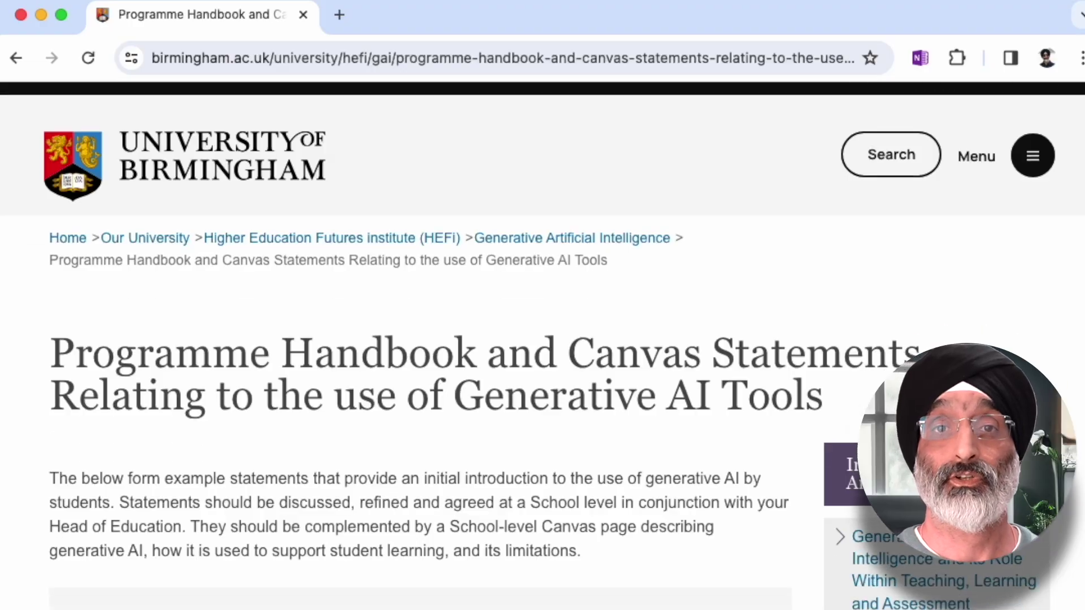
scroll(395, 339, "down", 5)
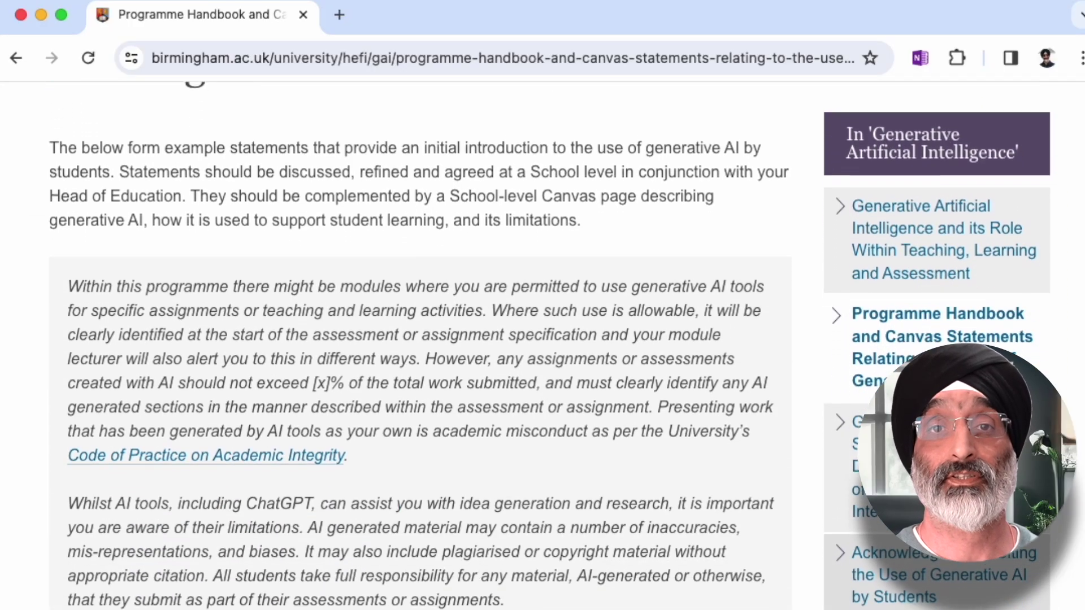
scroll(396, 339, "down", 8)
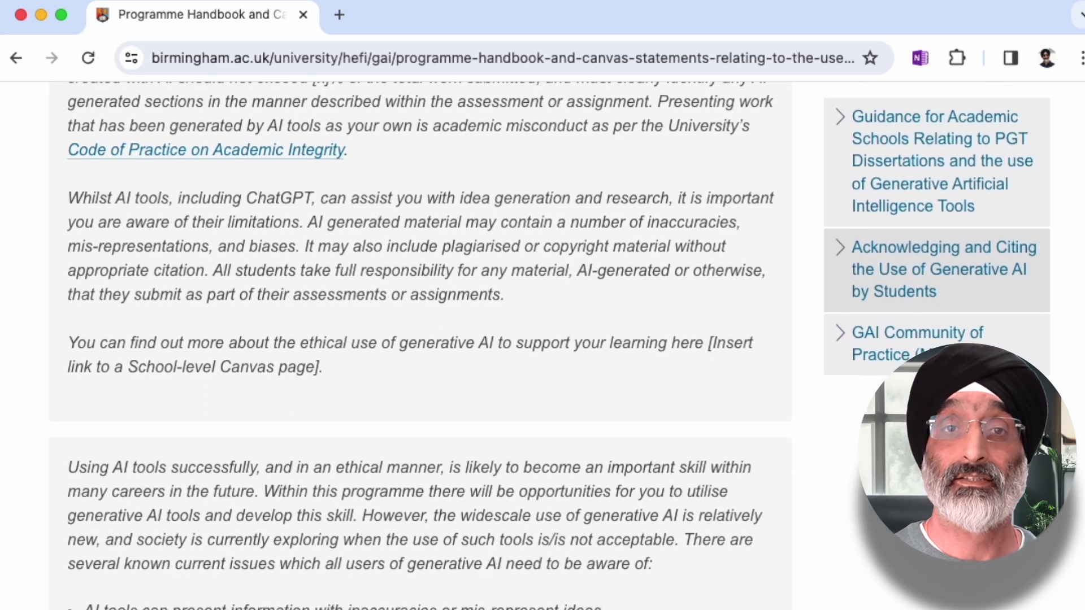
scroll(396, 339, "down", 6)
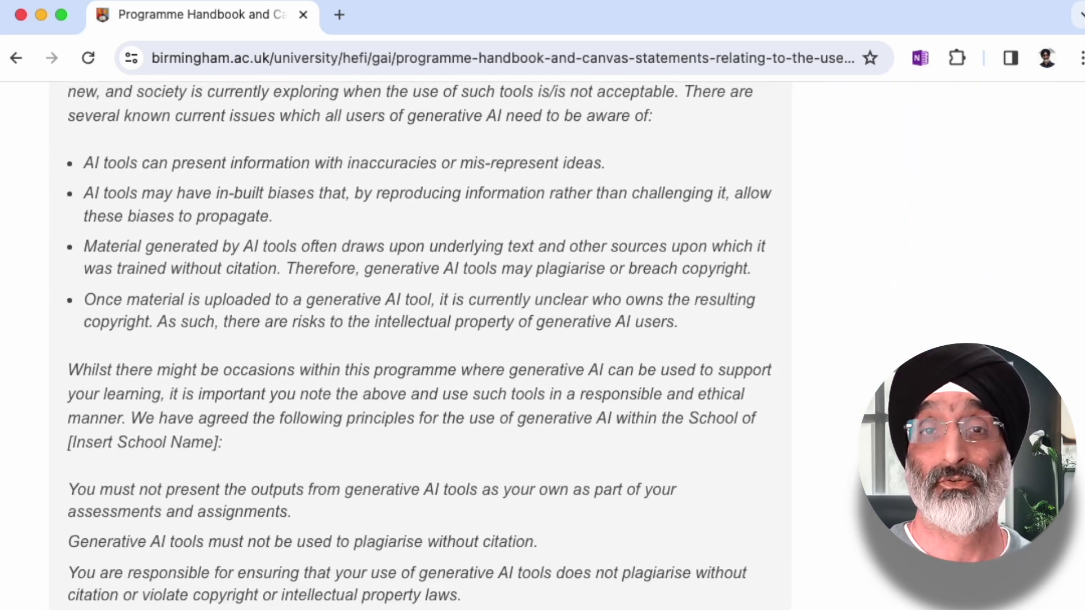
scroll(395, 339, "down", 9)
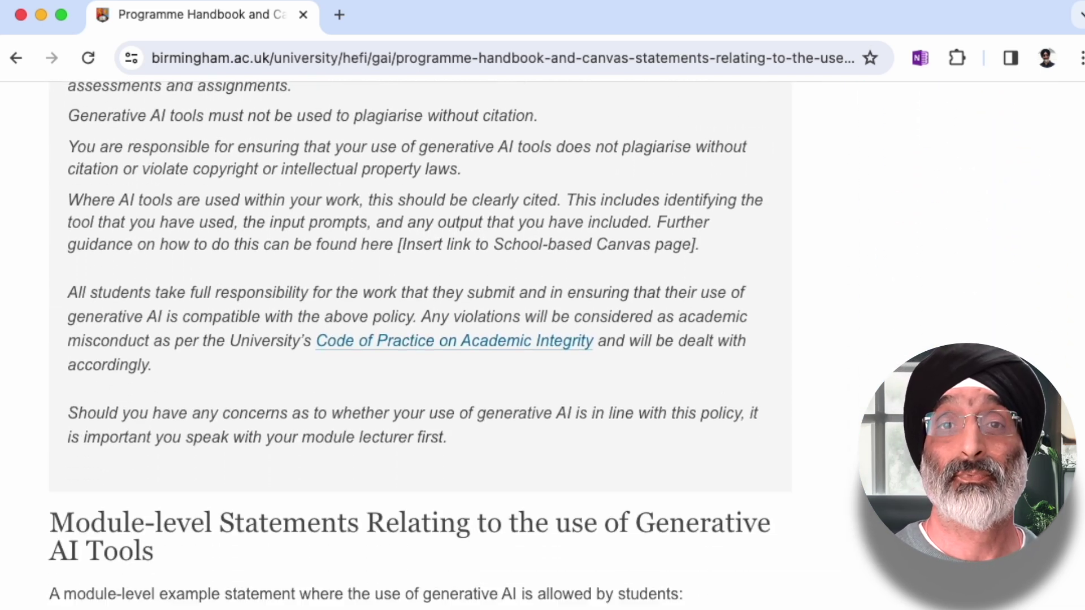
scroll(395, 339, "down", 8)
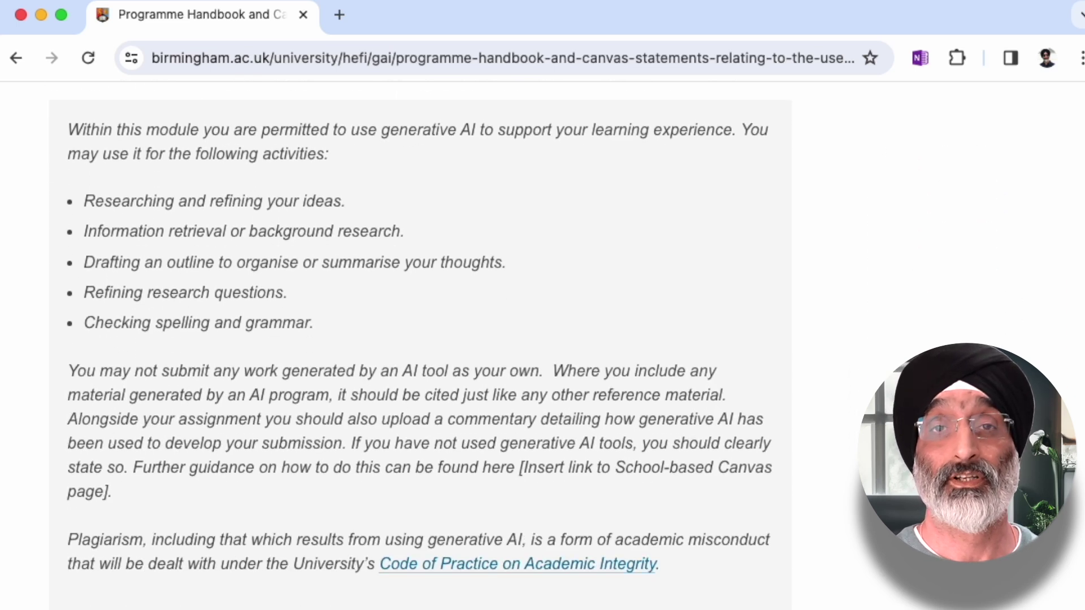
scroll(395, 339, "down", 2)
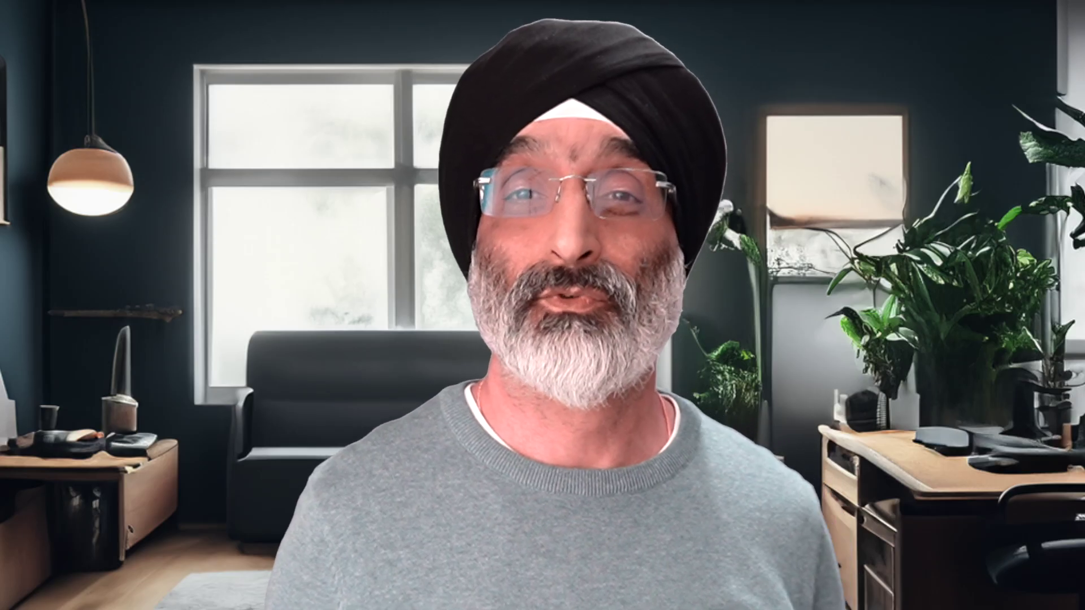